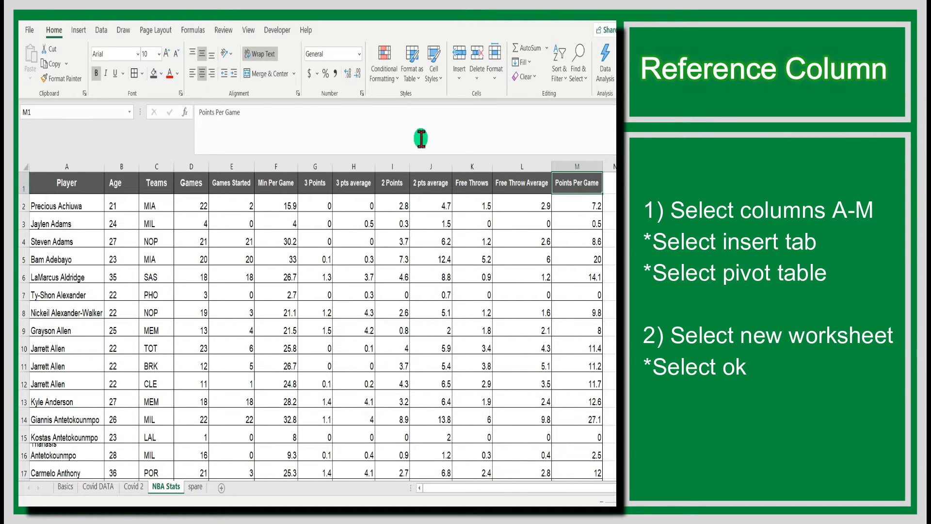
Step: Select the NBA Stats data in columns A–M and scroll down to the last player in row 489
drag(82, 164, 571, 241)
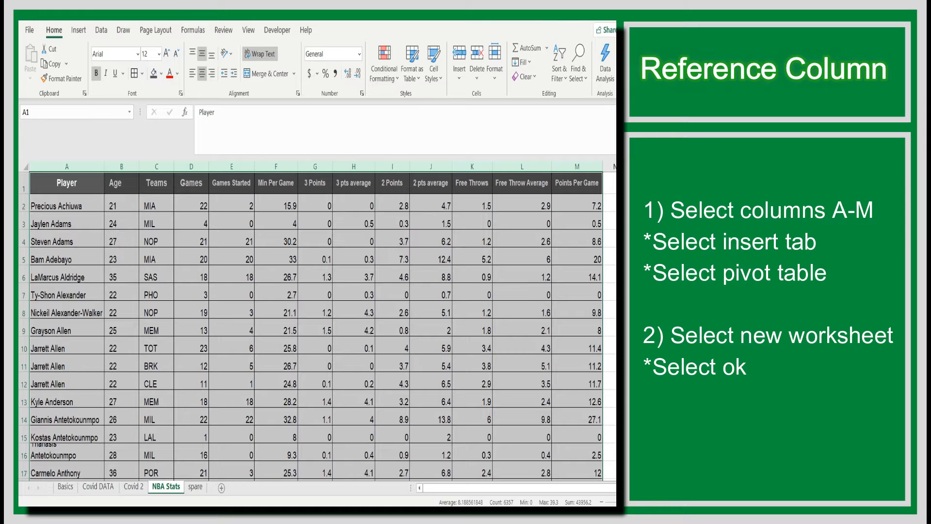
scroll(310, 320, down, 5)
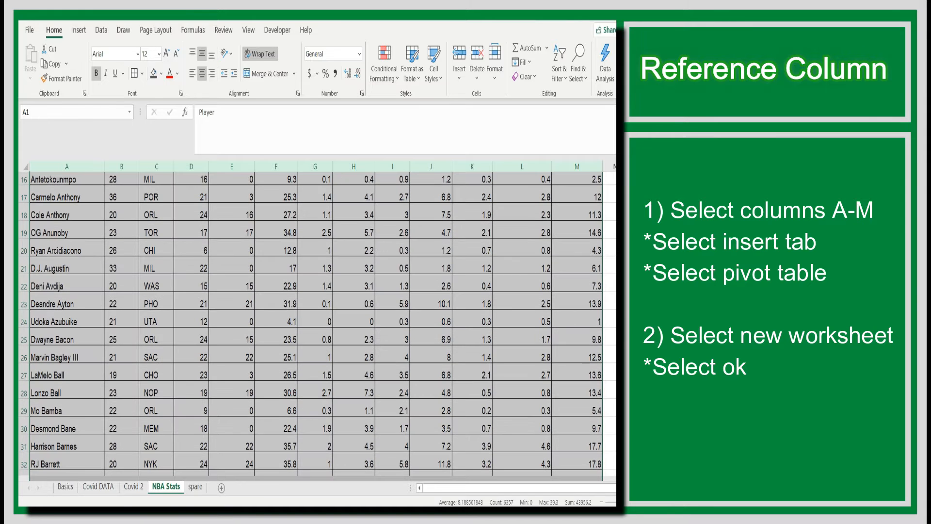
scroll(310, 320, down, 20)
scroll(310, 320, down, 20)
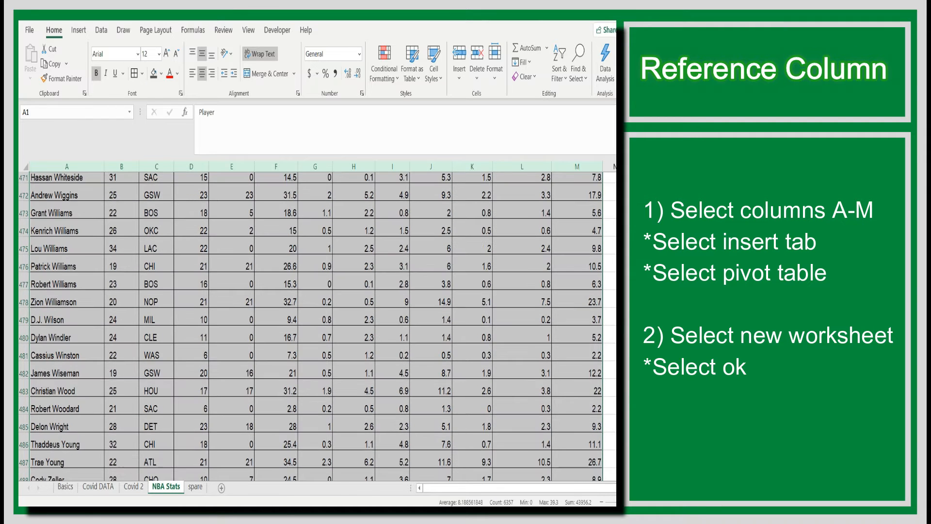
scroll(310, 327, down, 1)
scroll(310, 325, down, 4)
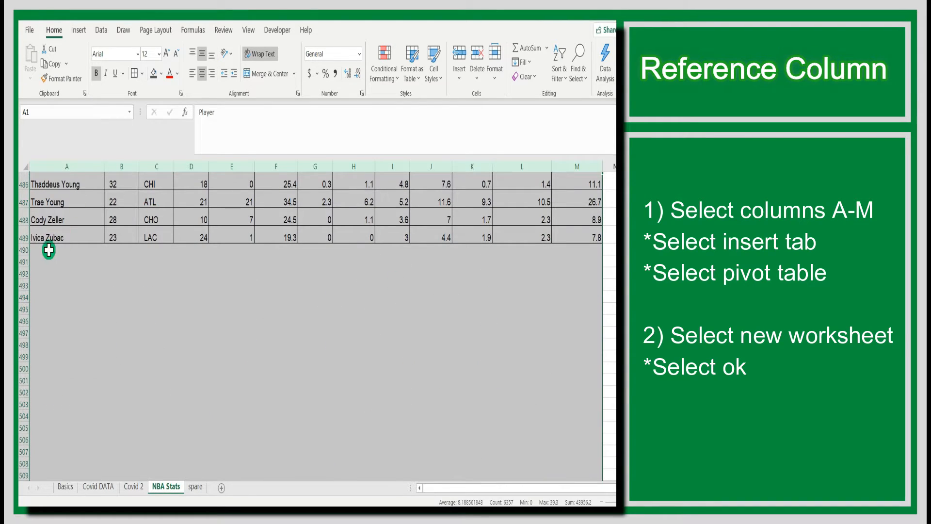
Step: Select the empty rows below row 489, then scroll back up through the data
drag(47, 249, 572, 438)
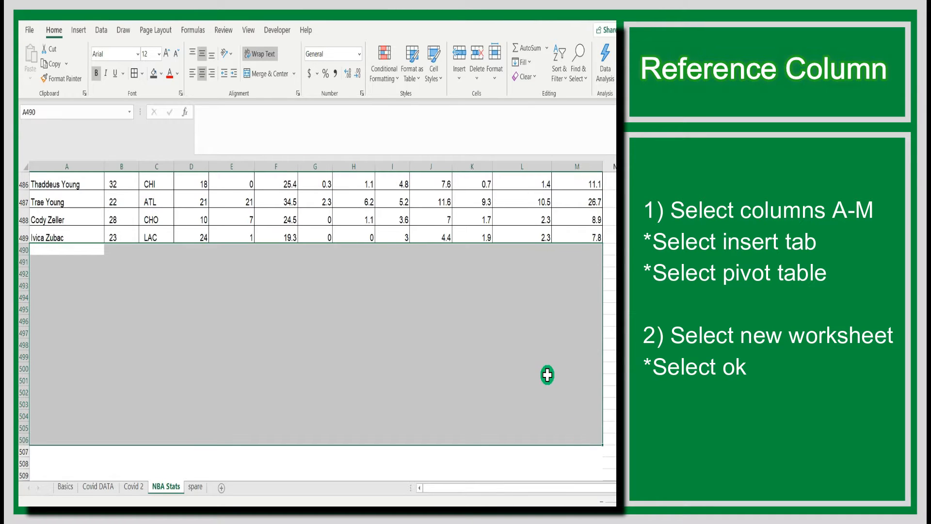
scroll(310, 320, up, 20)
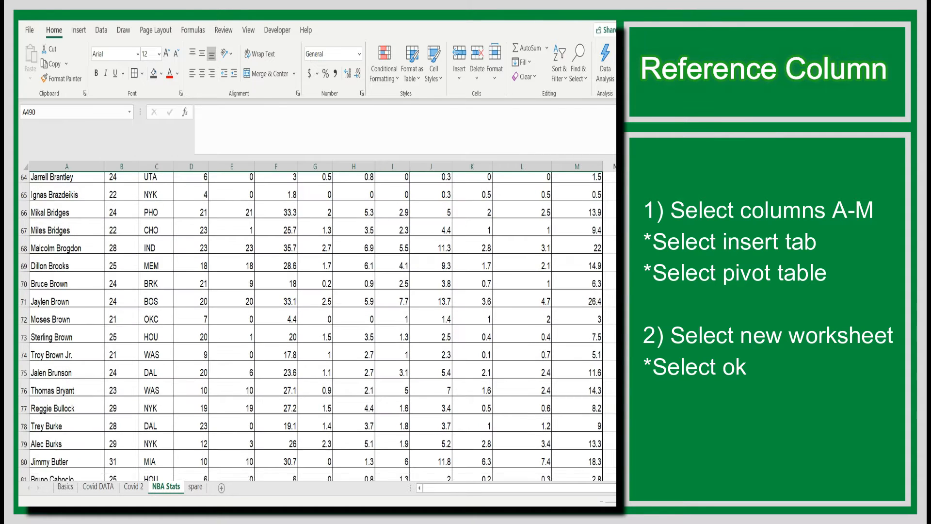
scroll(311, 320, up, 20)
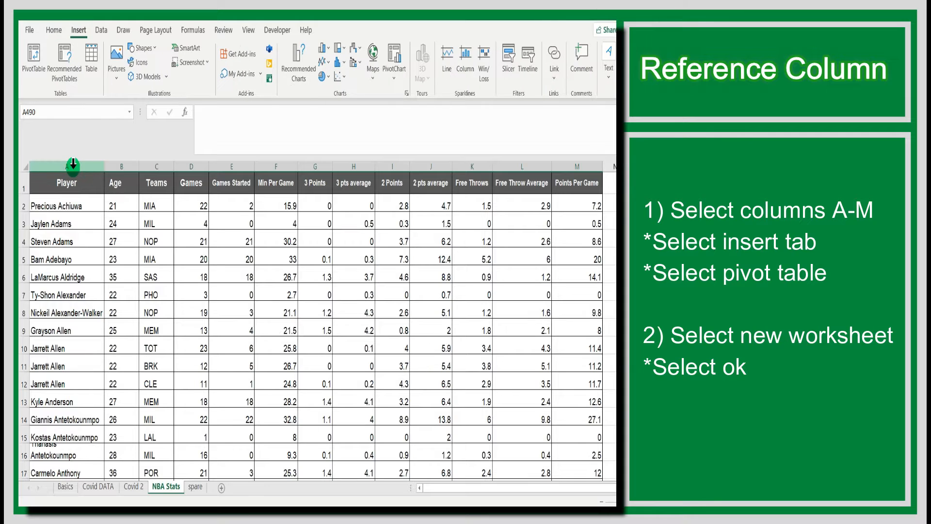
Step: Insert a PivotTable from NBA Stats columns A–M onto a new worksheet, Sheet27
drag(73, 166, 557, 231)
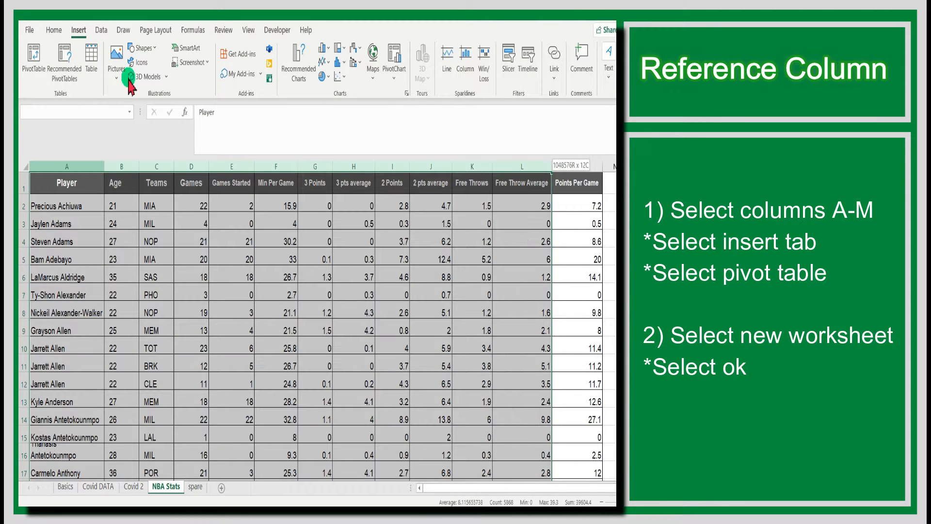
click(38, 63)
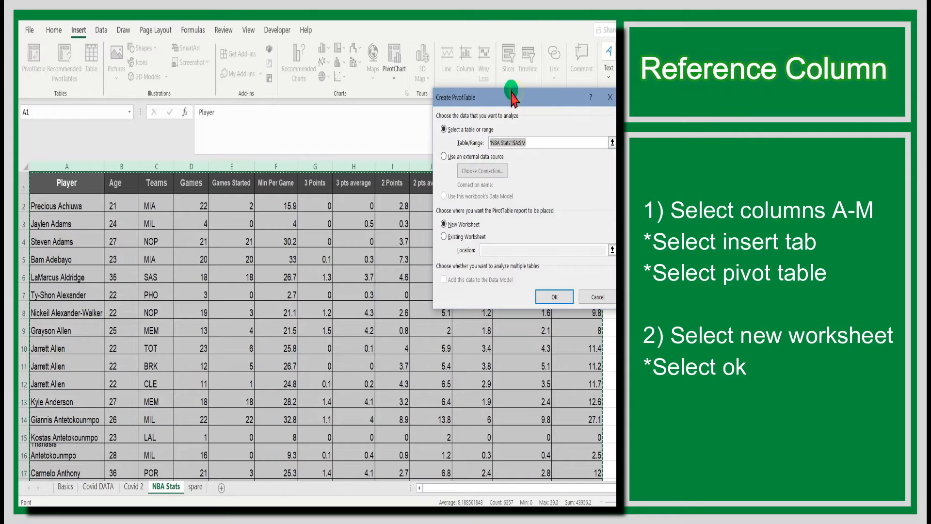
drag(511, 94, 481, 85)
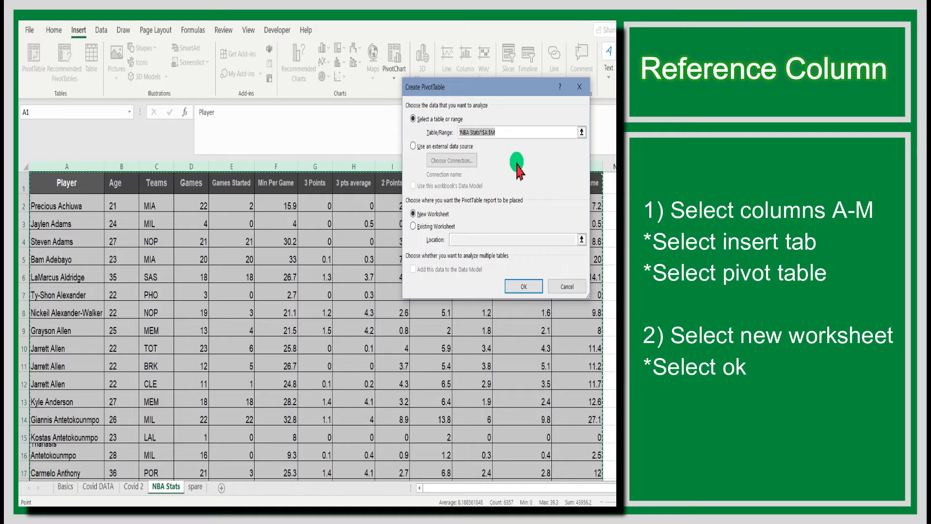
click(514, 286)
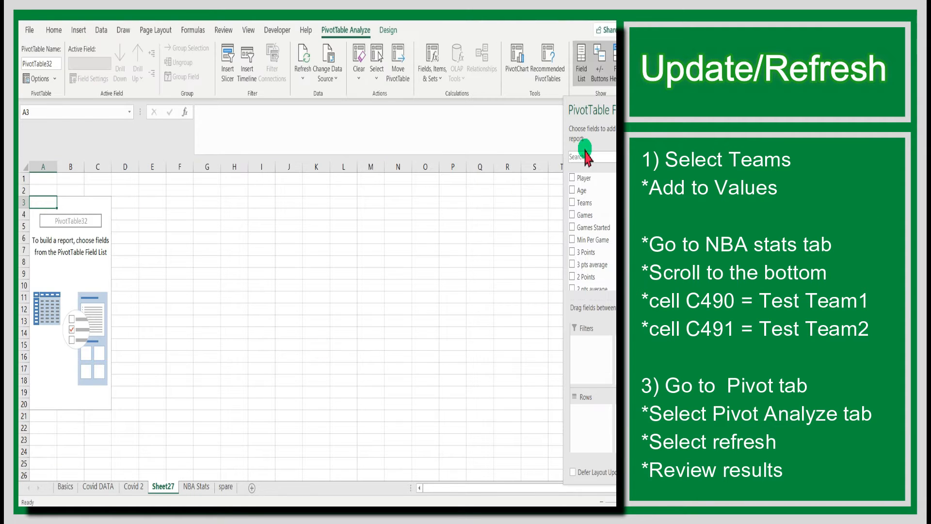
Step: Put Teams in the PivotTable's Values to show Count of Teams 488, then return to NBA Stats
drag(613, 106, 532, 104)
drag(537, 175, 541, 186)
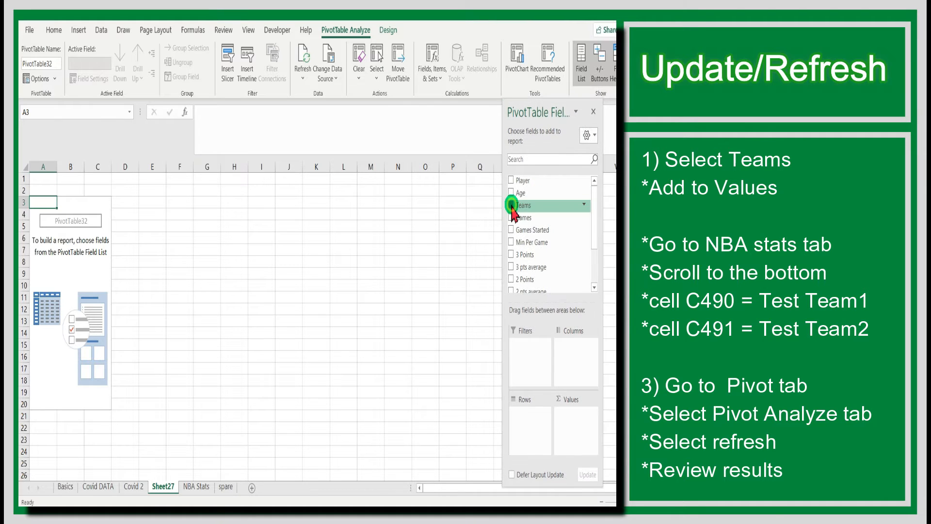
click(512, 205)
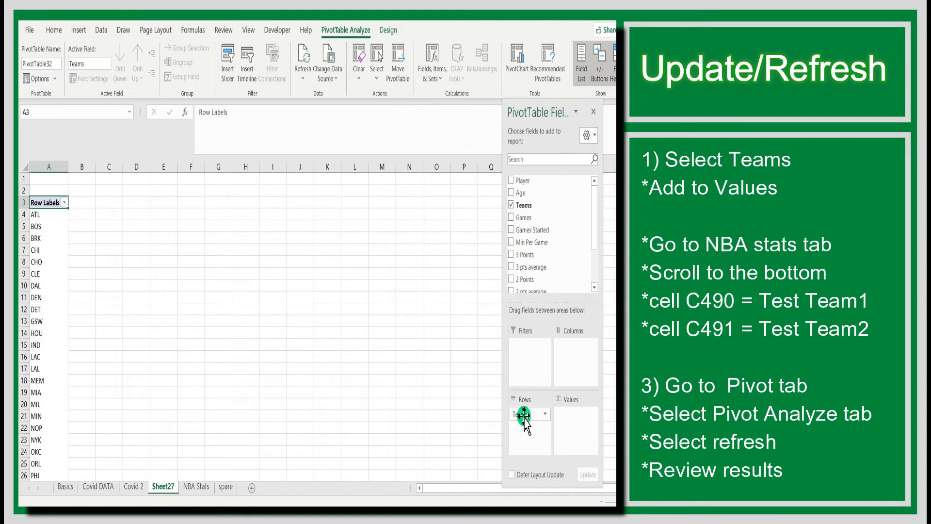
drag(524, 416, 563, 417)
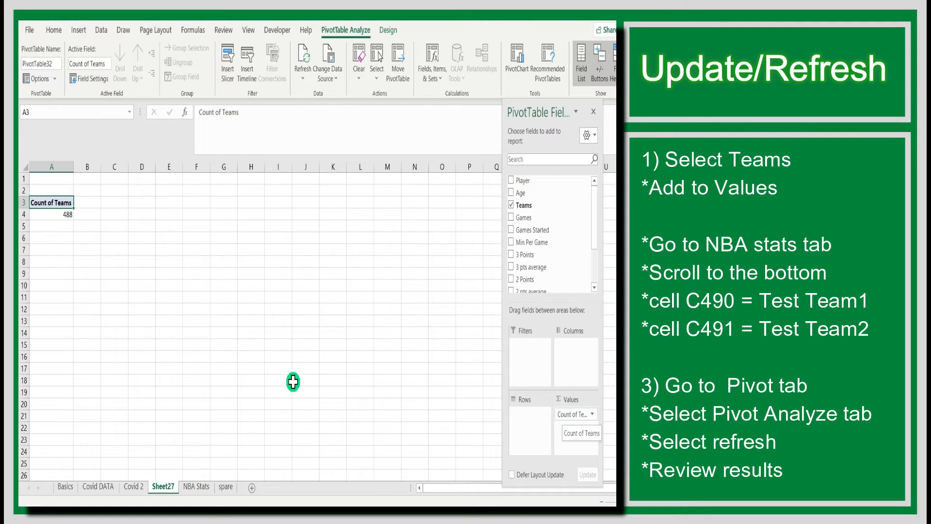
click(196, 487)
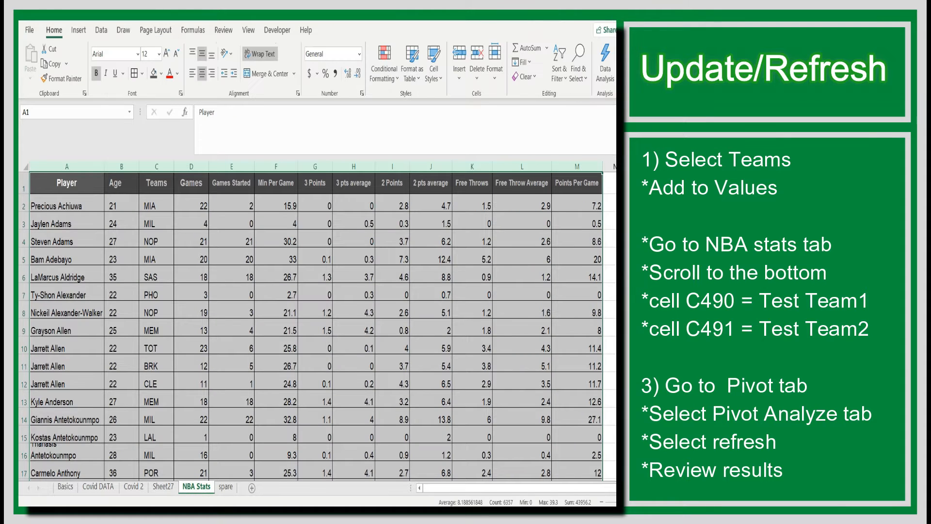
Step: Enter 'Test Team 1' in C490 and 'Test Team 2' in C491, then return to Sheet27
scroll(151, 316, down, 20)
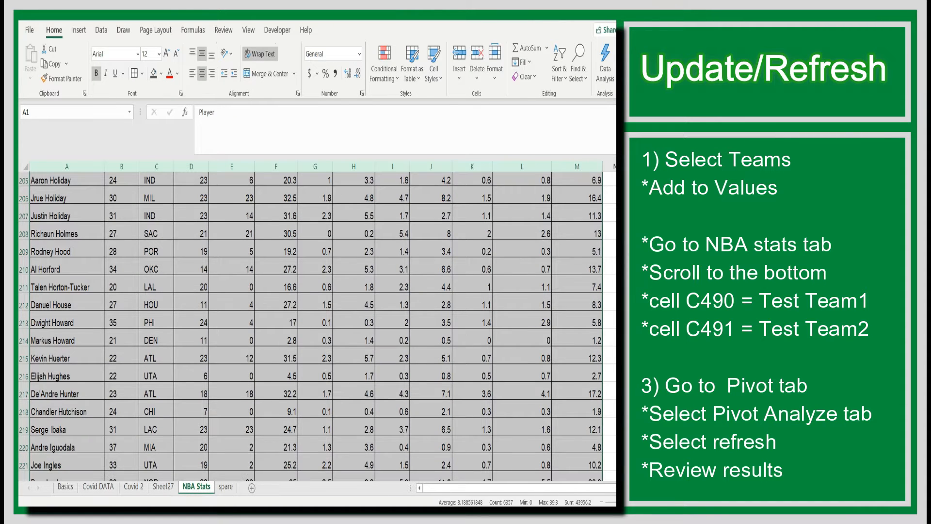
scroll(151, 318, up, 2)
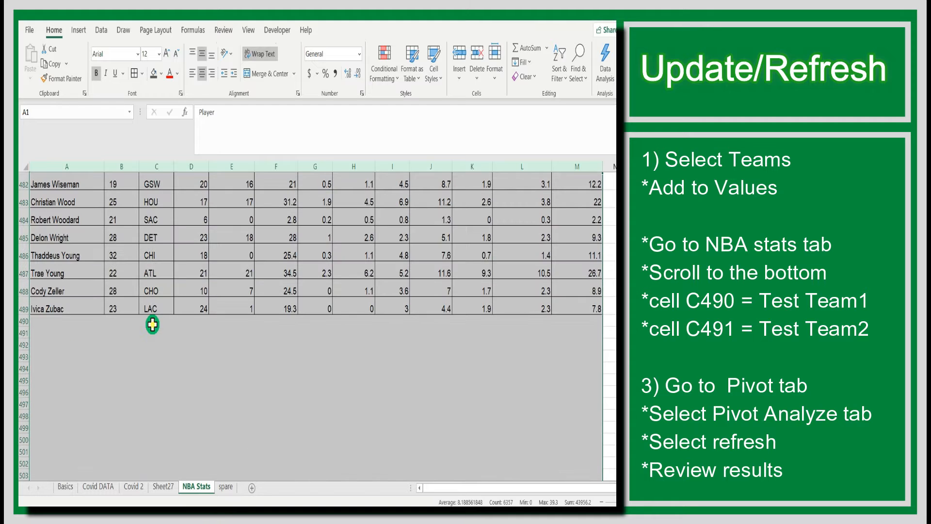
click(163, 322)
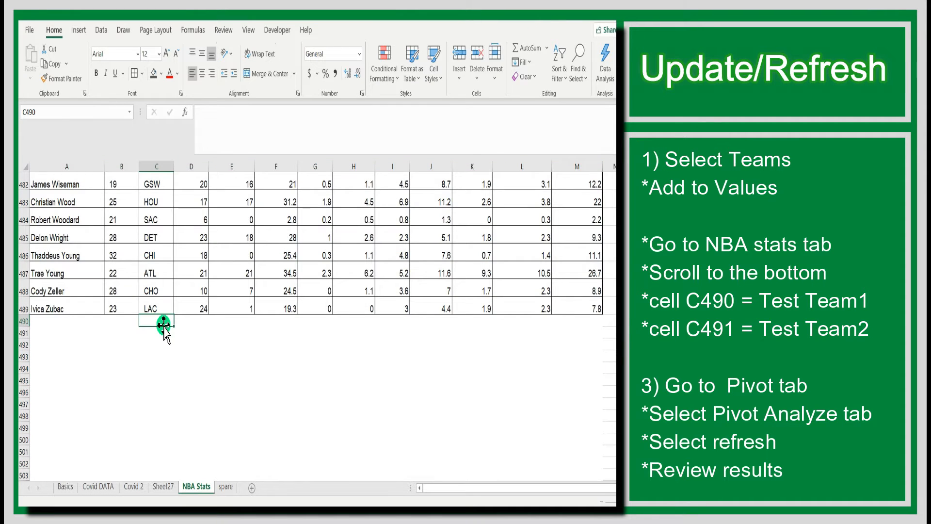
text(Test Team 1)
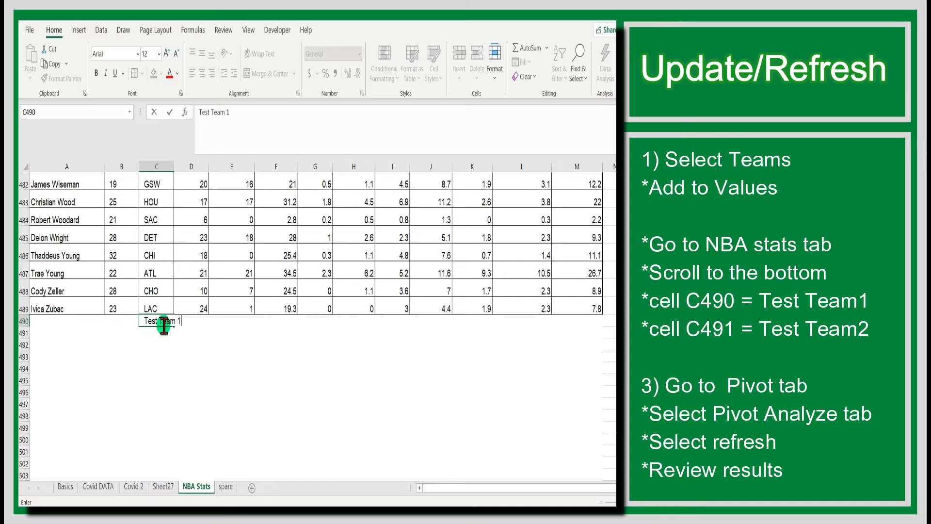
key(Return)
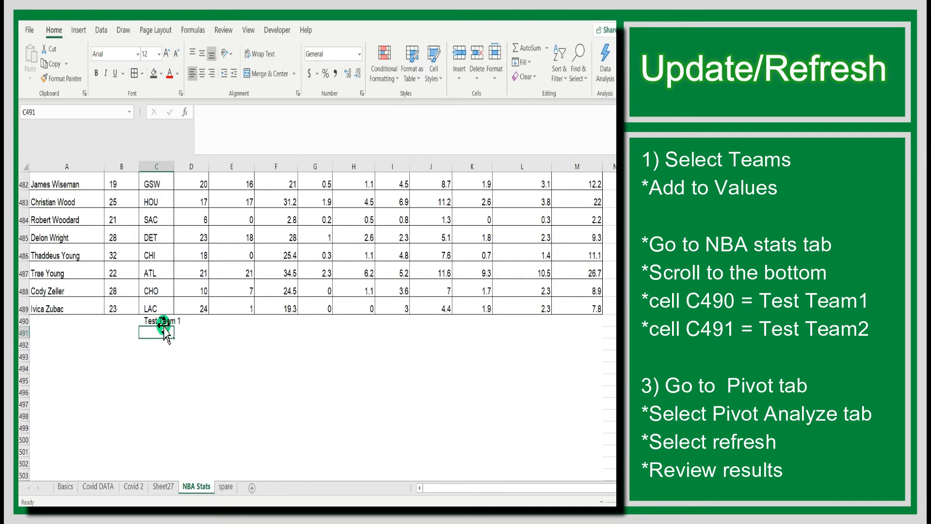
text(Test Team 2)
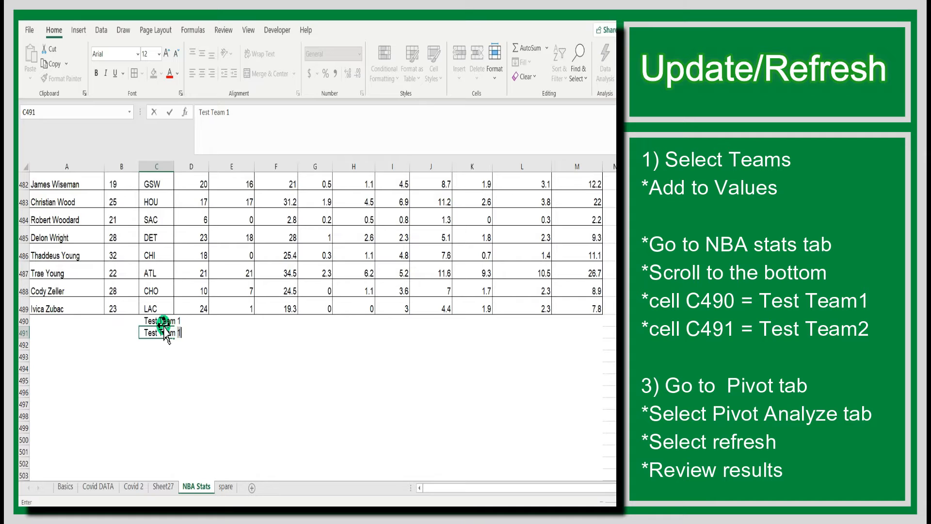
click(164, 326)
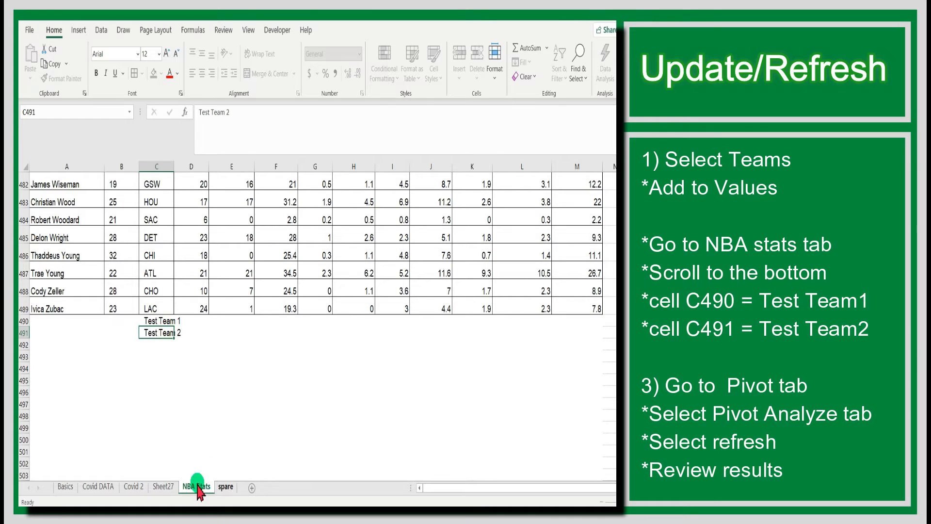
click(161, 487)
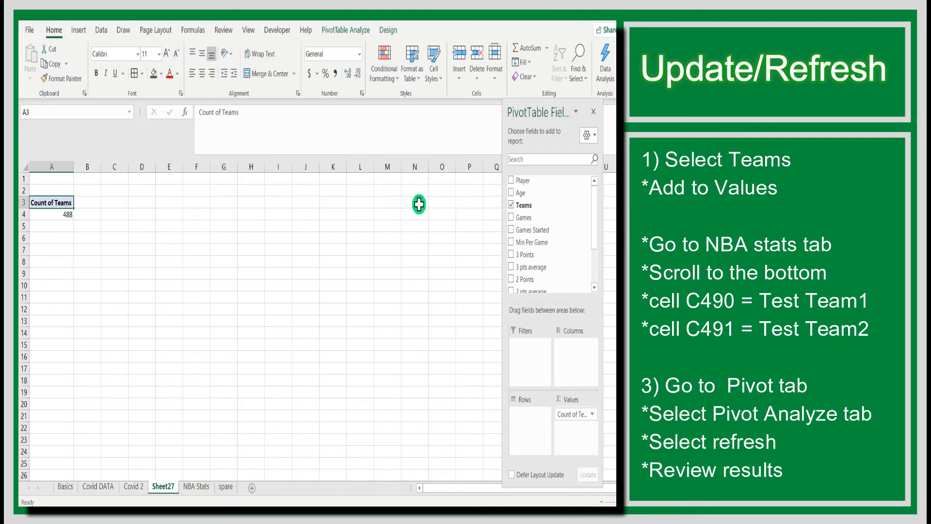
Step: Refresh PivotTable32 so its Count of Teams updates to 490
click(62, 215)
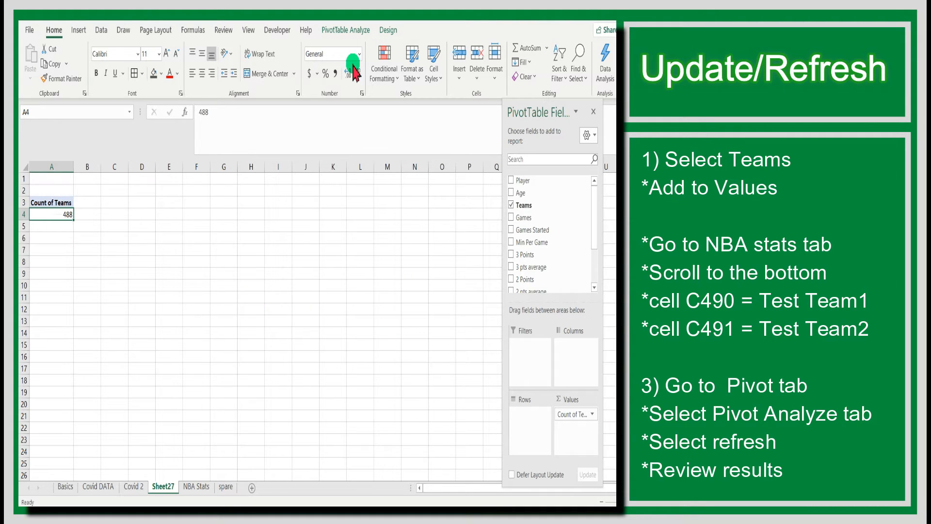
click(349, 30)
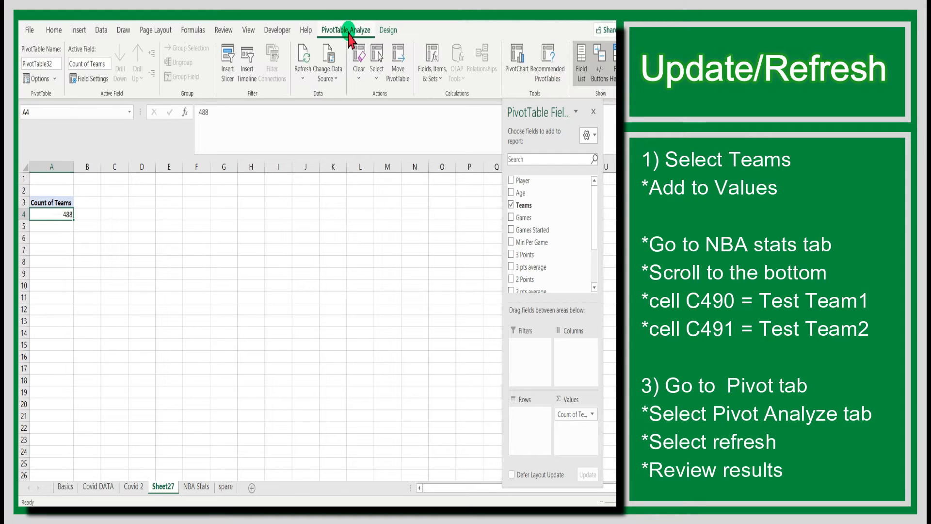
click(307, 62)
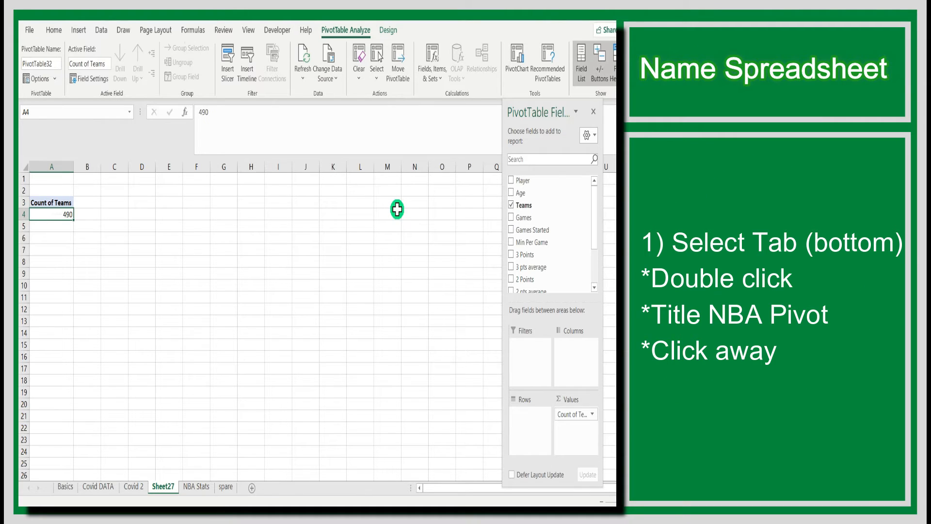
Step: Rename the Sheet27 worksheet to 'NBA Pivot'
double_click(173, 487)
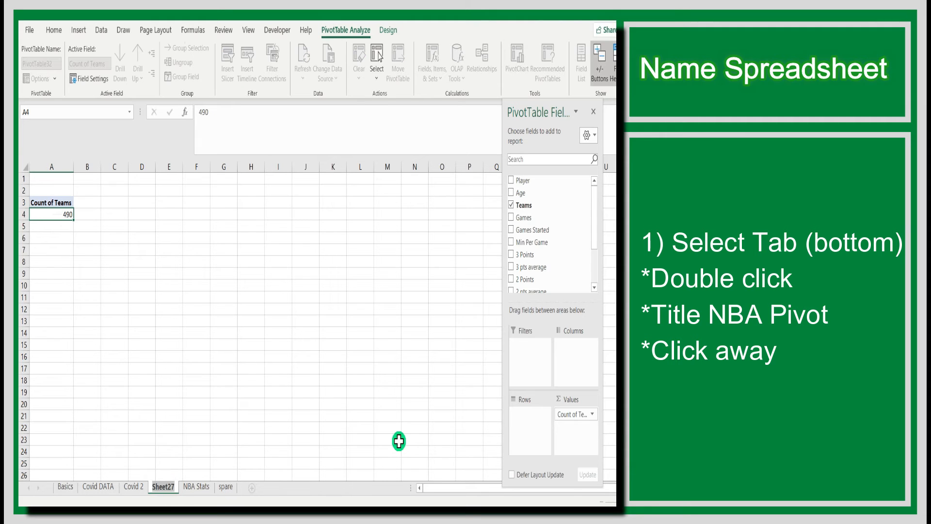
text(NB)
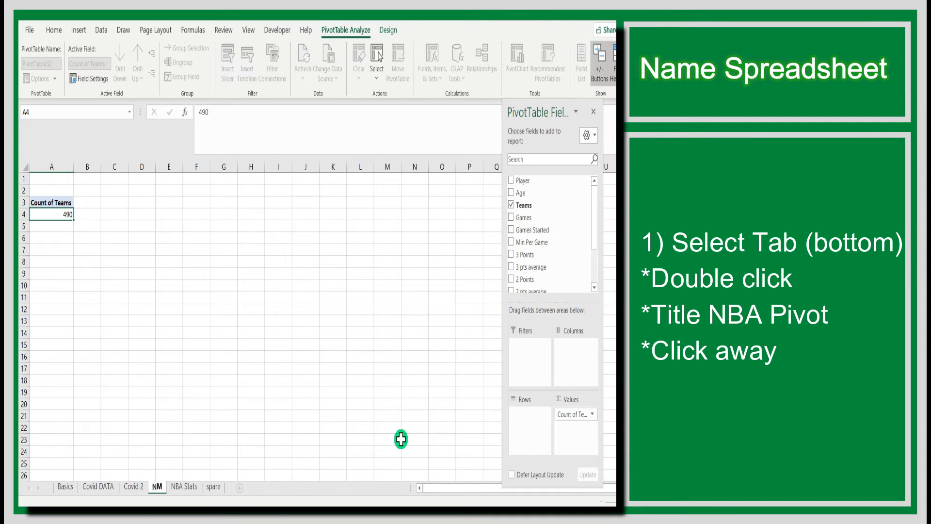
text(A Pivot)
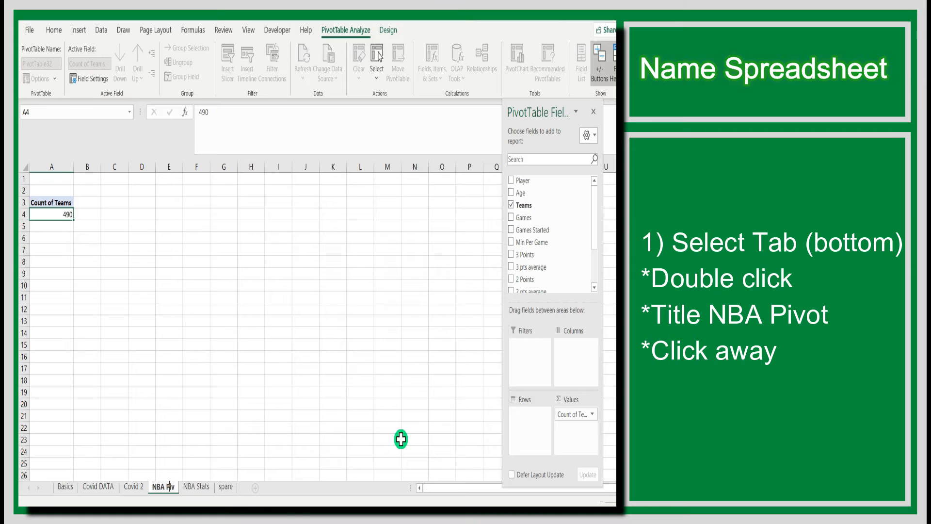
click(386, 415)
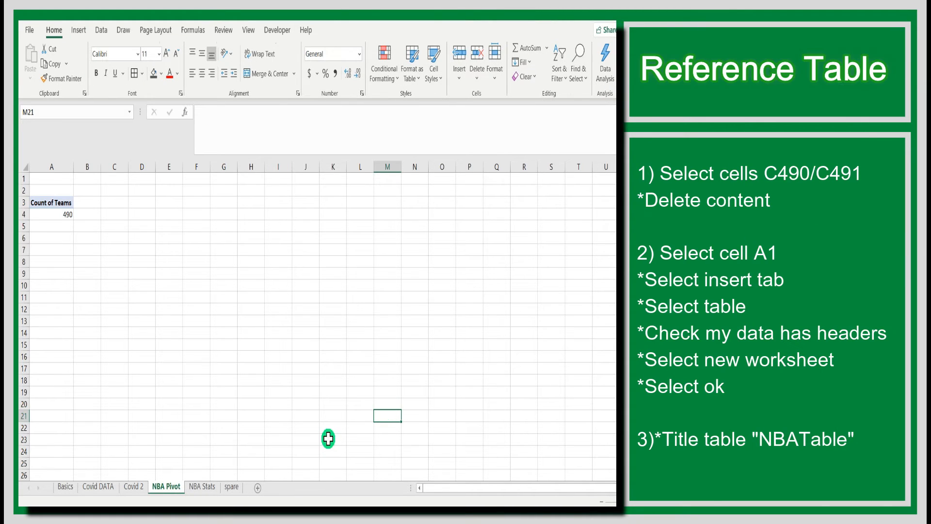
Step: Delete the Test Team 1 and Test Team 2 entries in NBA Stats rows 490–491
click(204, 487)
drag(23, 321, 22, 333)
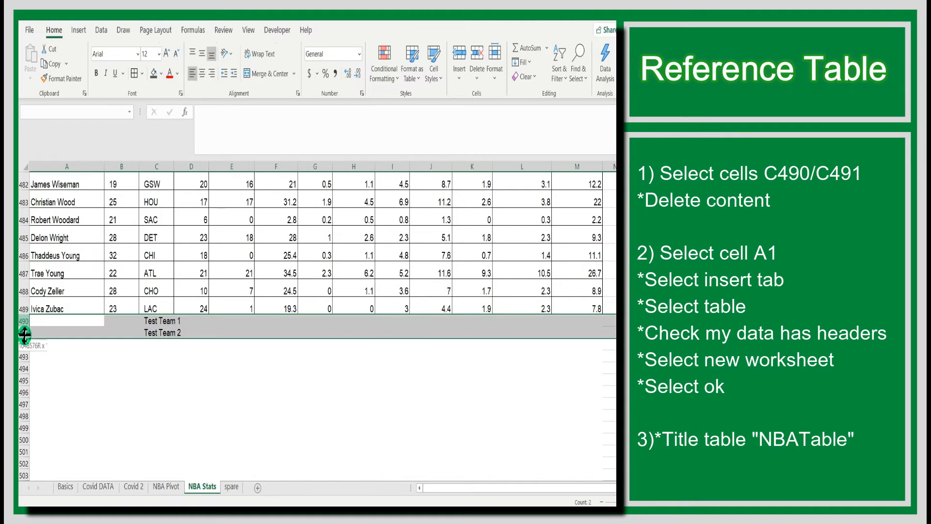
key(Delete)
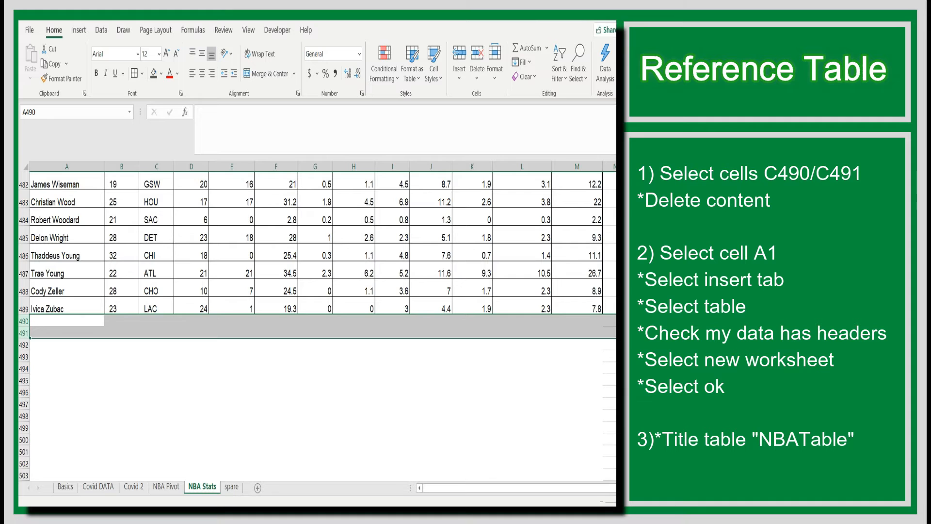
Step: Start inserting a table over range $A$1:$M$489 with 'My table has headers' checked
scroll(317, 325, up, 20)
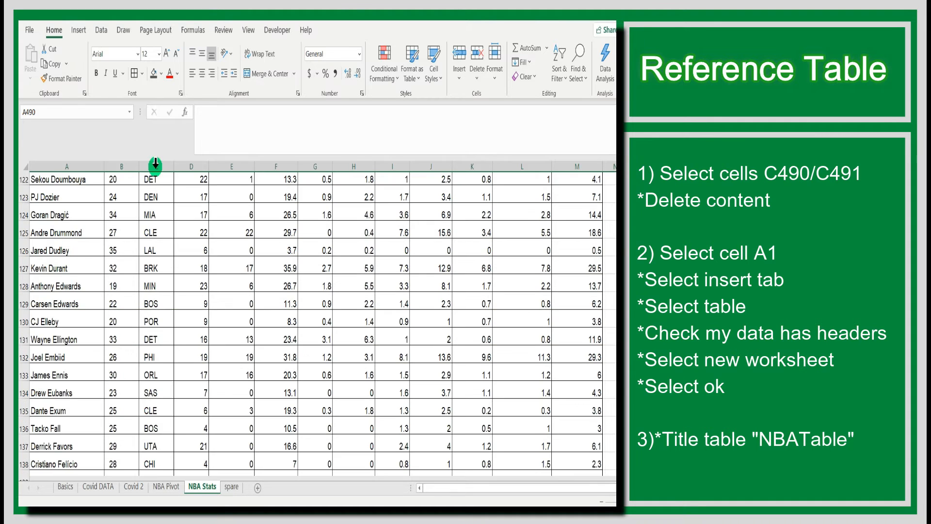
click(90, 207)
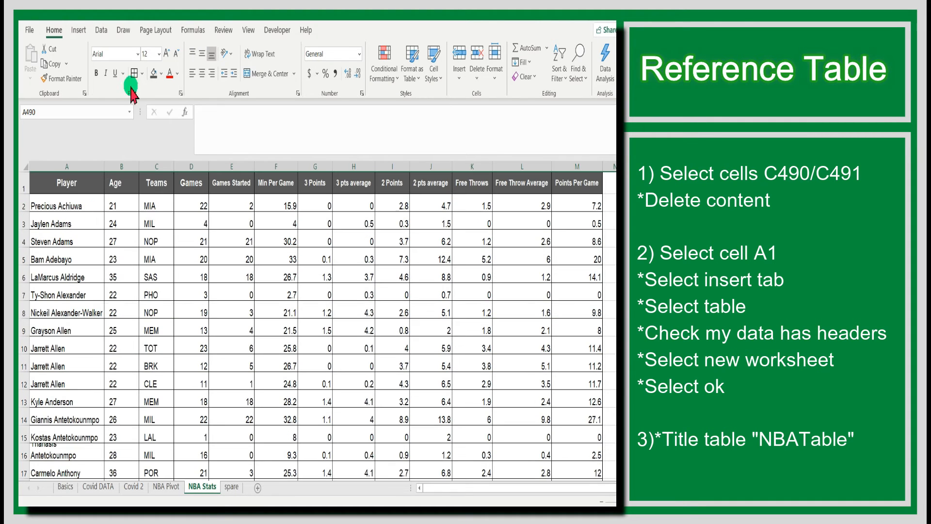
click(78, 31)
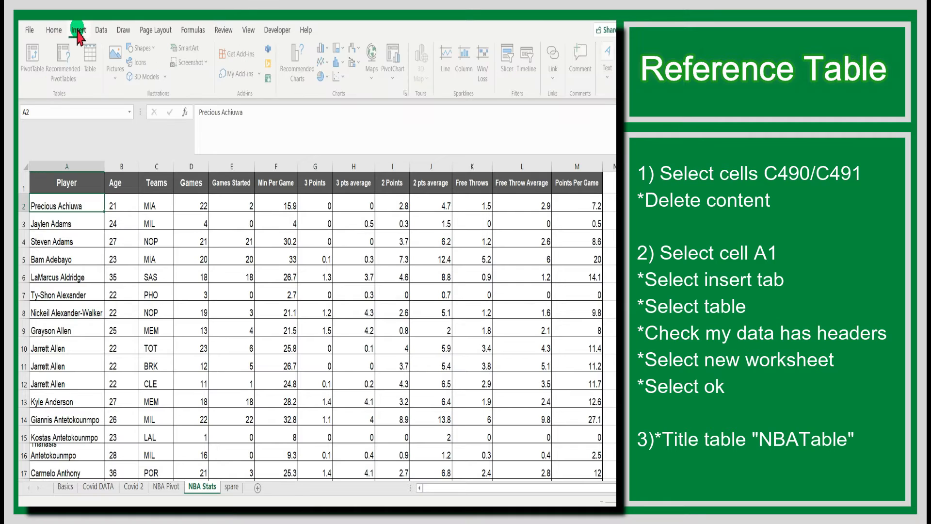
click(92, 65)
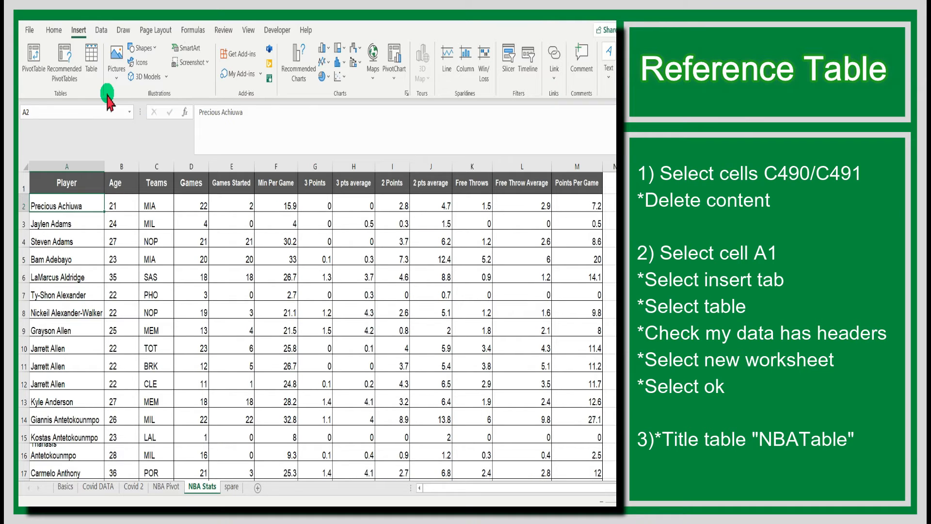
click(94, 71)
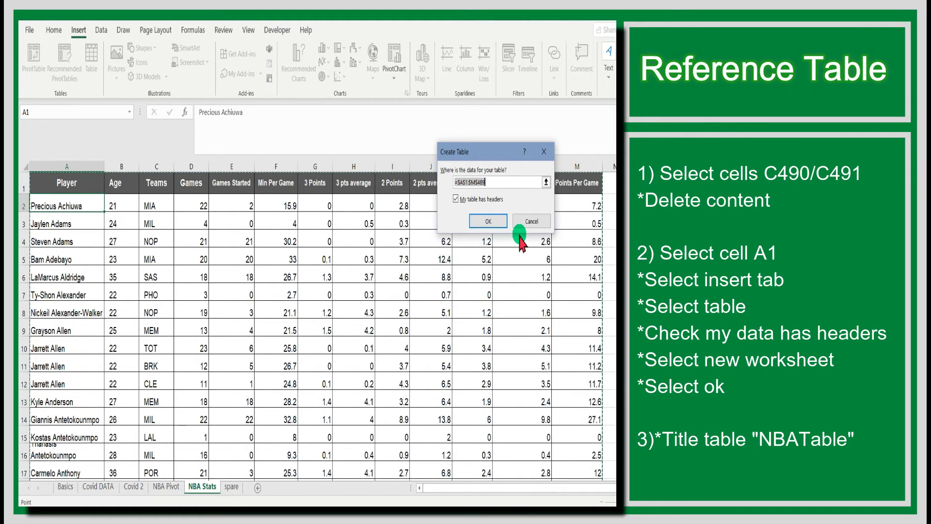
Step: Create the table from A1:M489, turn off its filter buttons, and rename Table3 to NBATable
click(499, 222)
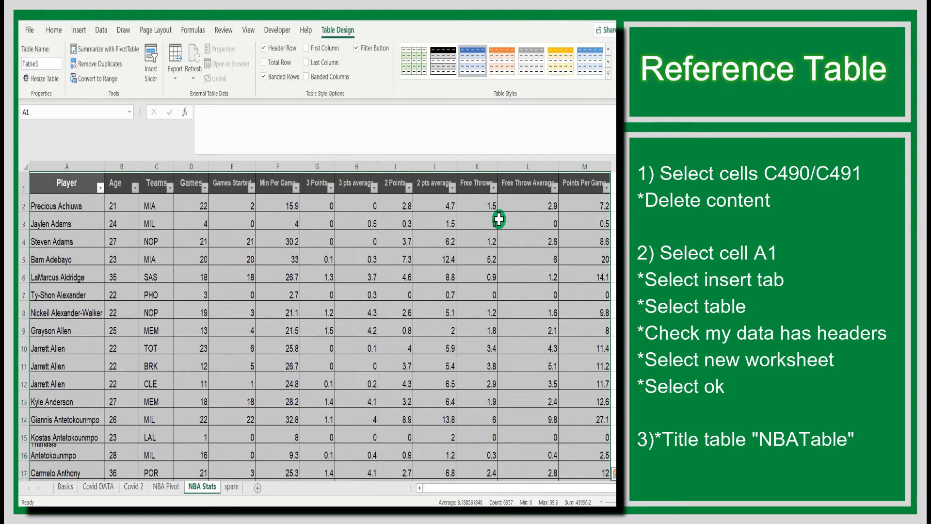
click(357, 48)
click(44, 63)
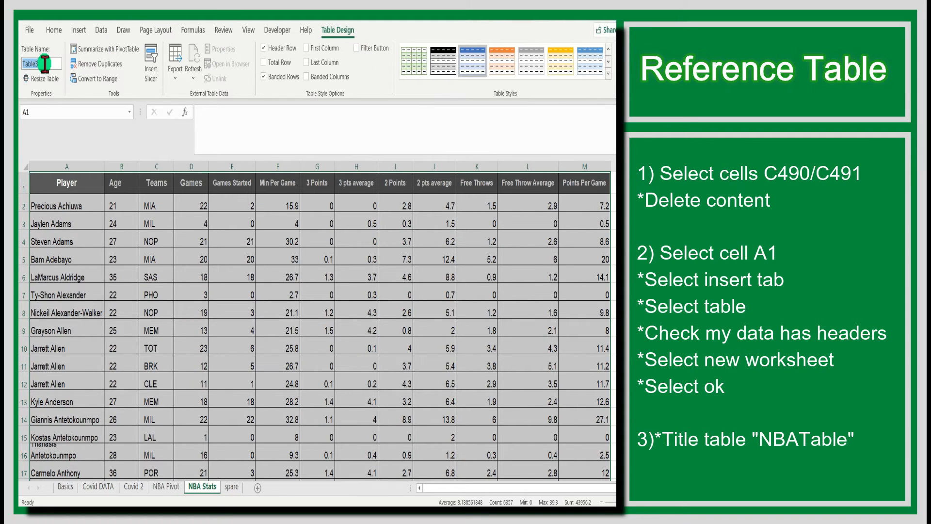
text(NBATabl)
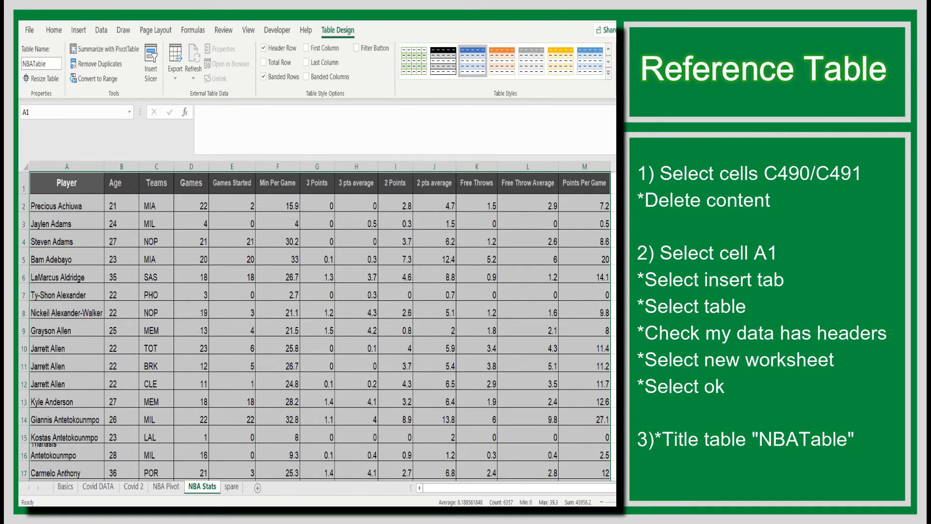
click(64, 221)
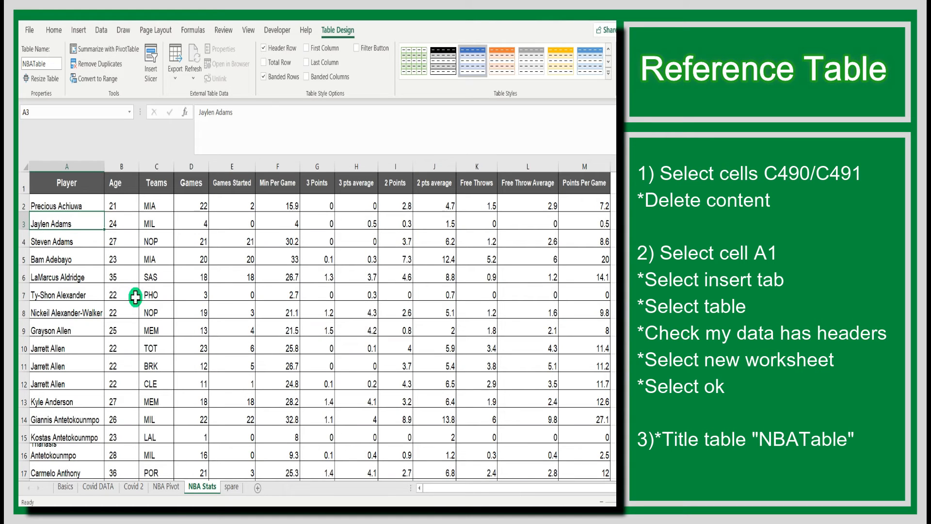
Step: Change the NBA Pivot PivotTable's data source to NBATable, returning Count of Teams to 488
click(170, 487)
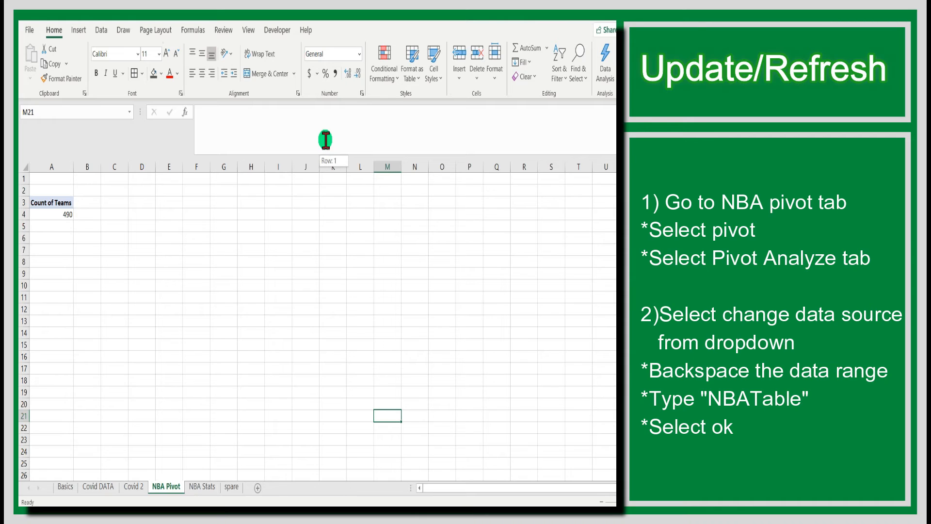
click(65, 203)
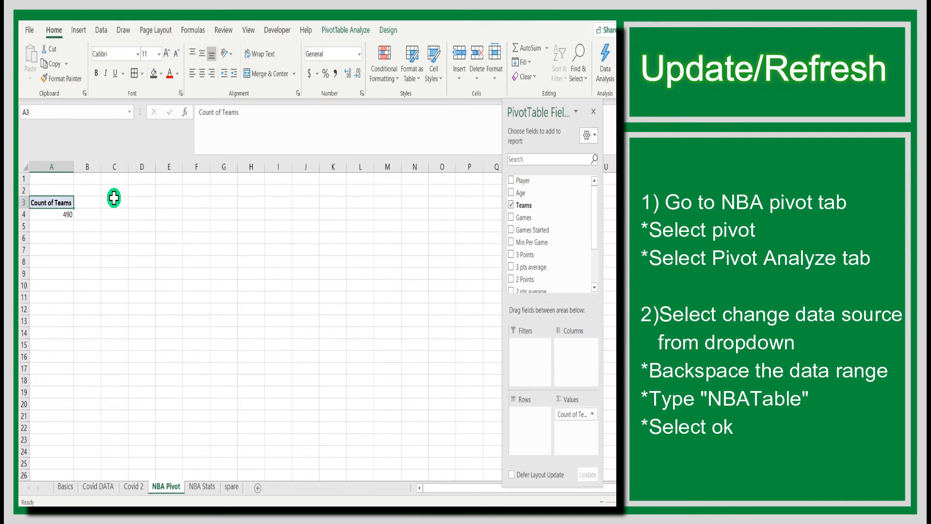
click(347, 32)
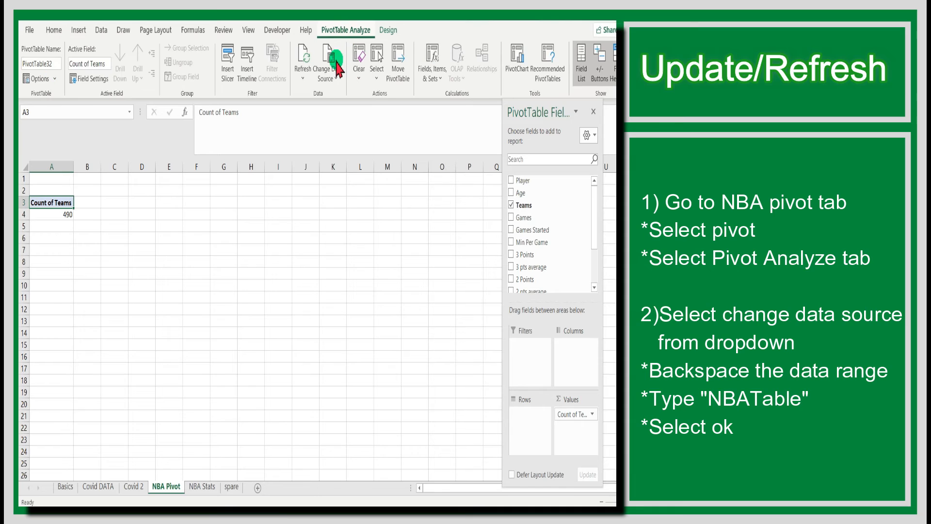
click(337, 88)
click(338, 100)
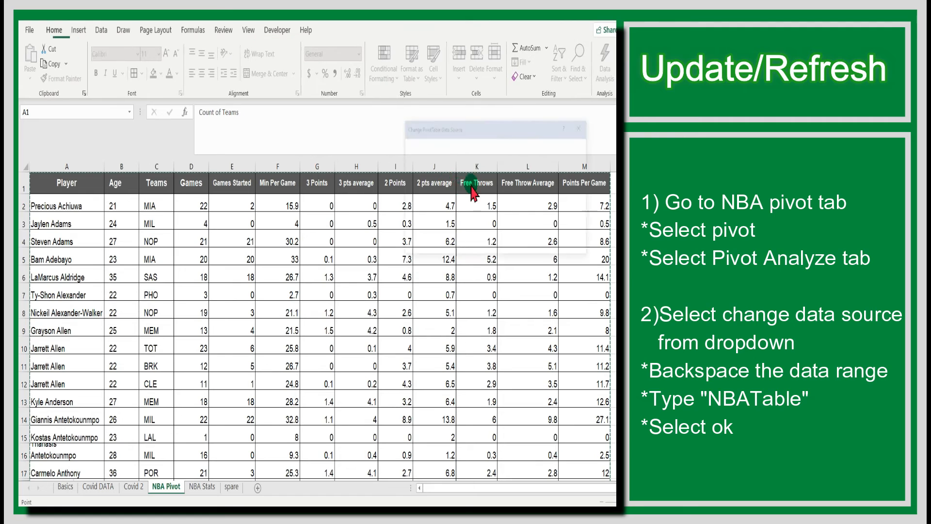
key(BackSpace)
text(NB)
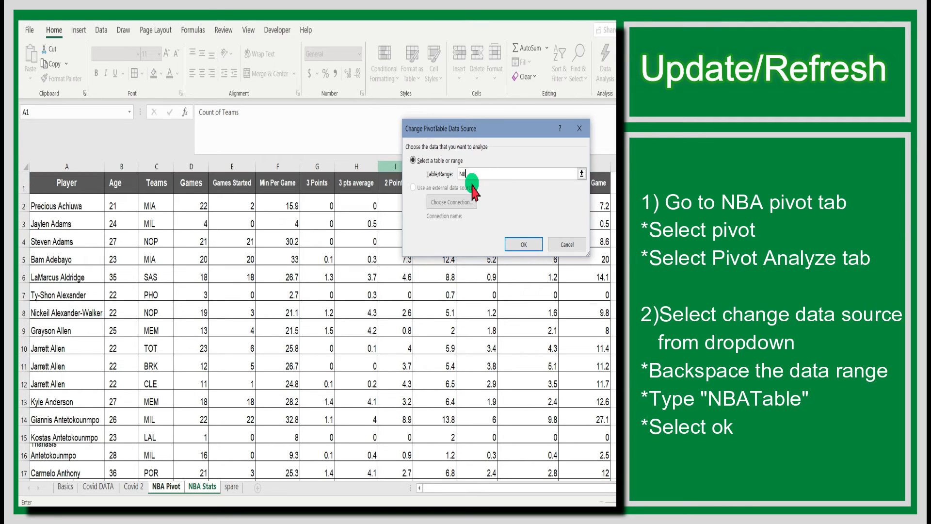
text(ATable)
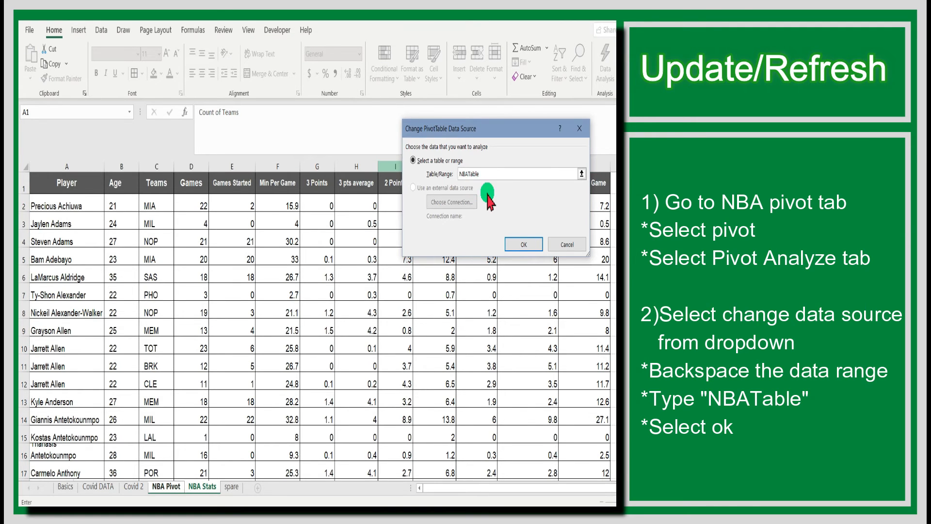
click(518, 243)
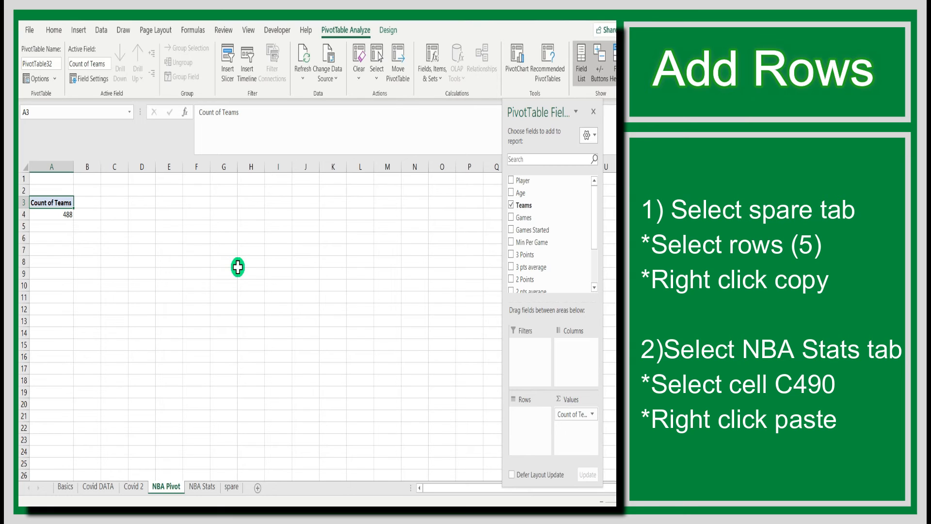
Step: Copy the five spare player rows, Player 101–105 in A1:M5, from the spare sheet
click(235, 481)
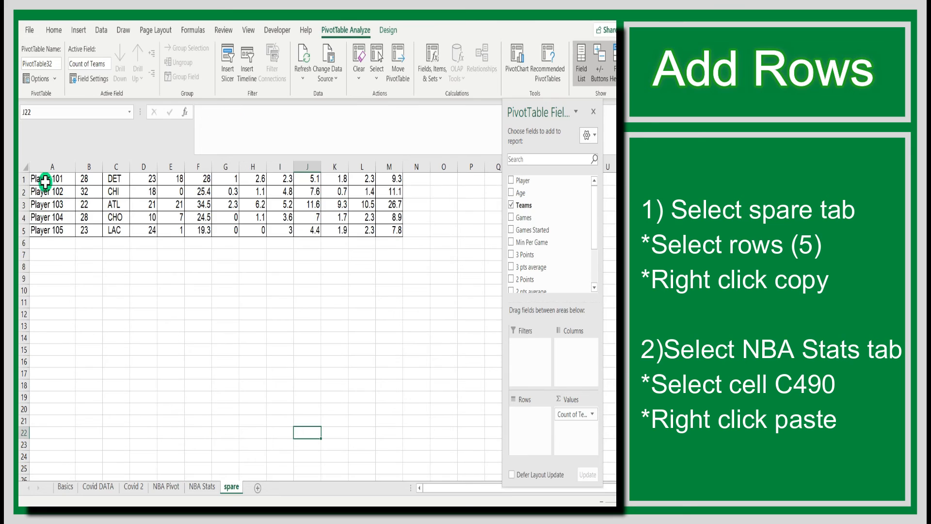
drag(45, 182, 391, 228)
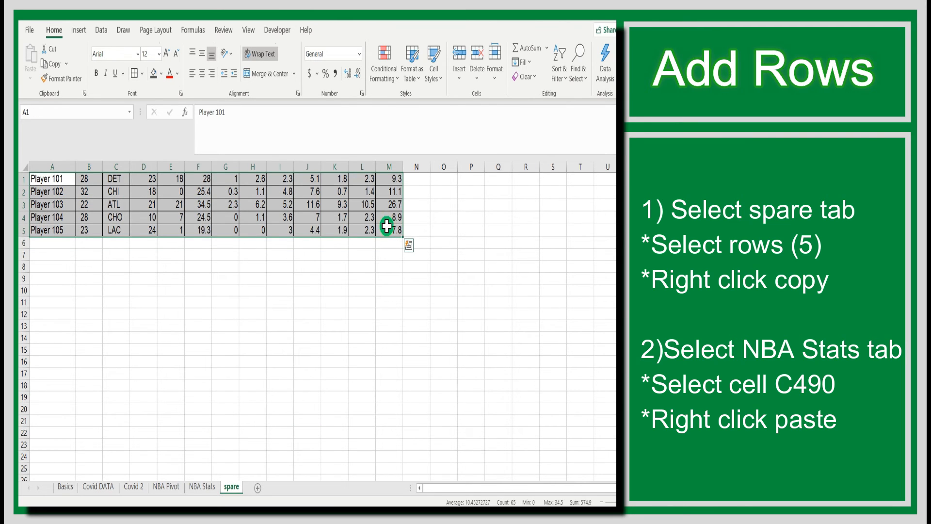
right_click(388, 226)
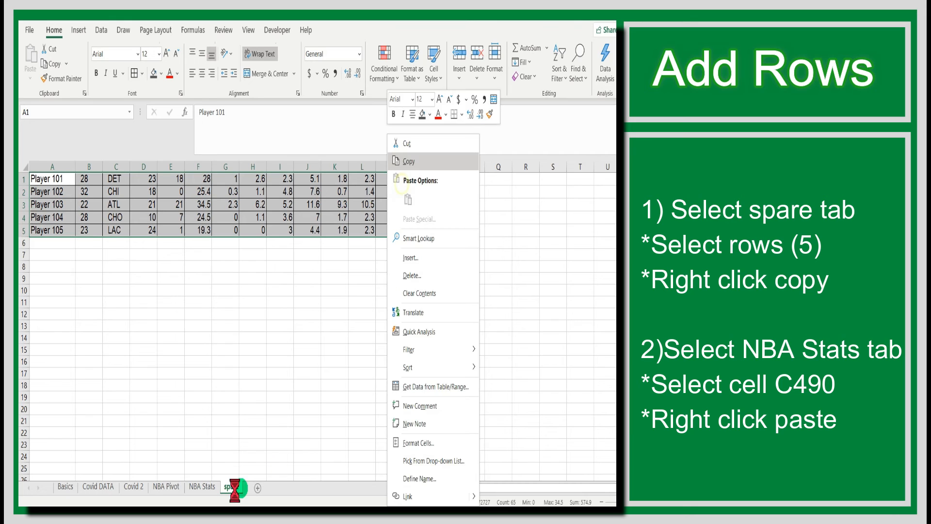
click(406, 162)
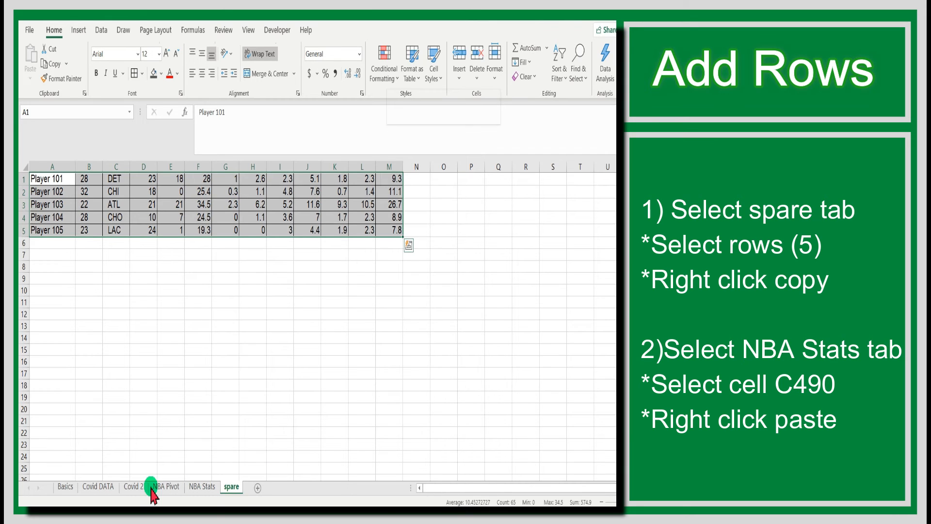
Step: Paste the copied rows into NBA Stats at A490, filling rows 490–494
click(200, 487)
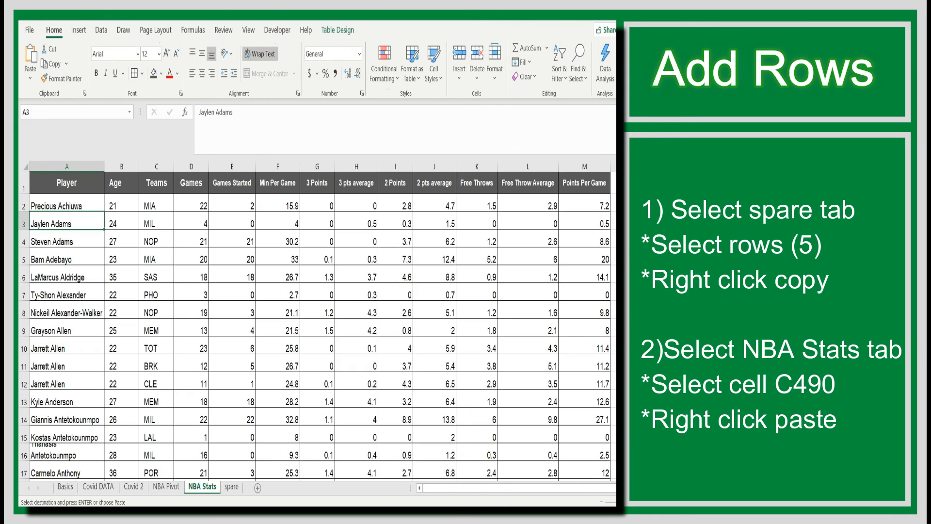
scroll(44, 372, down, 20)
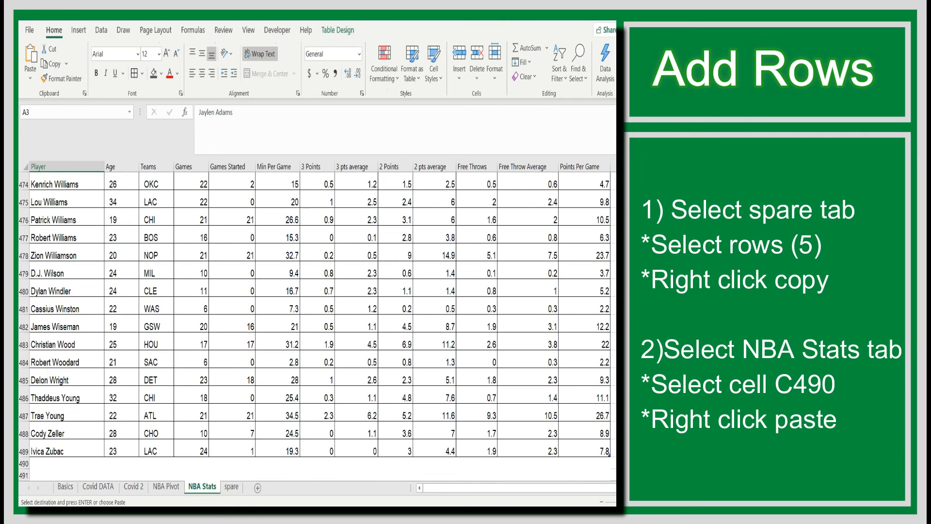
scroll(44, 372, down, 2)
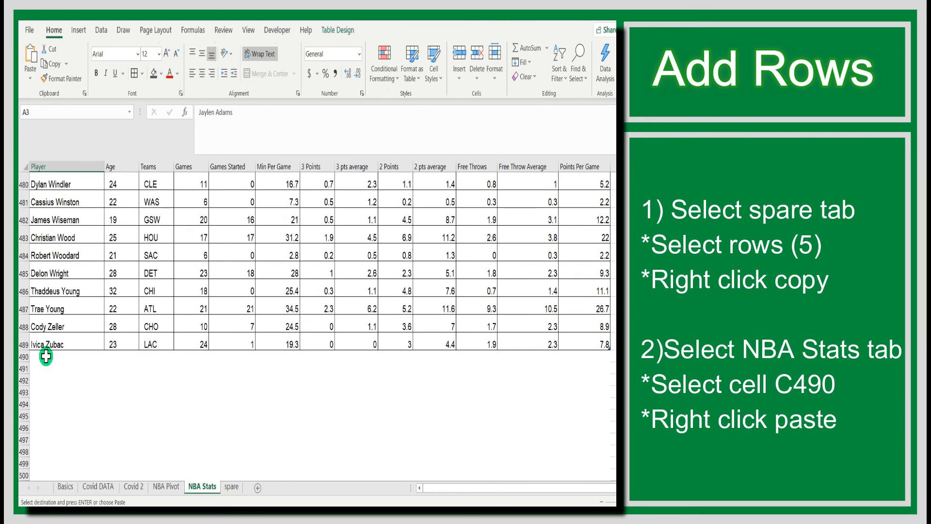
click(46, 357)
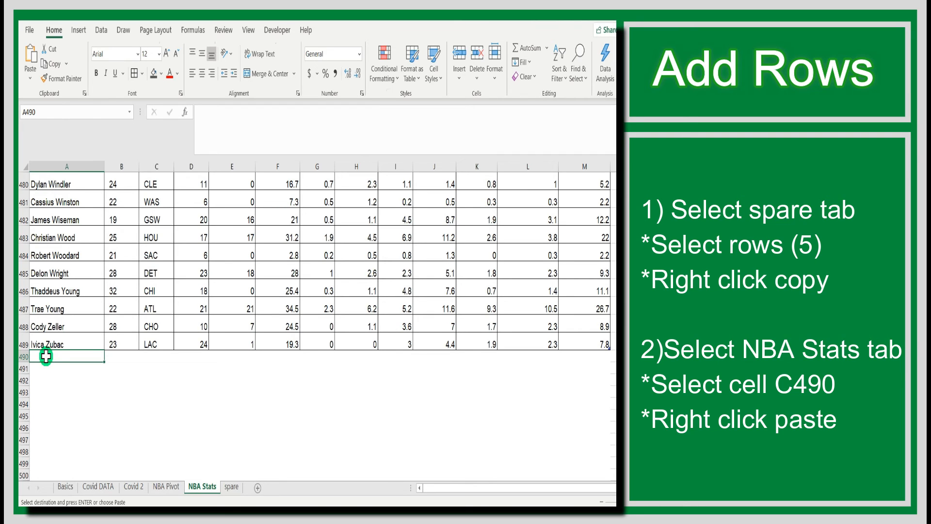
right_click(45, 356)
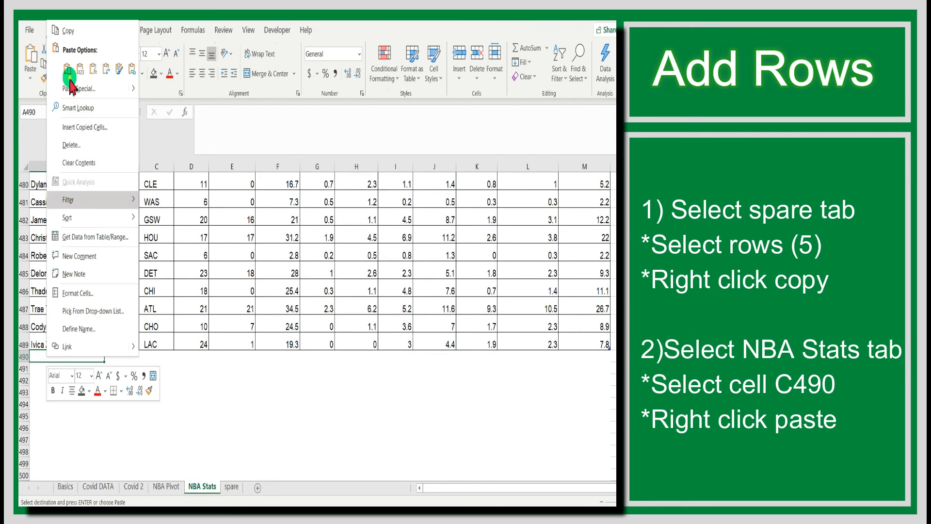
click(68, 74)
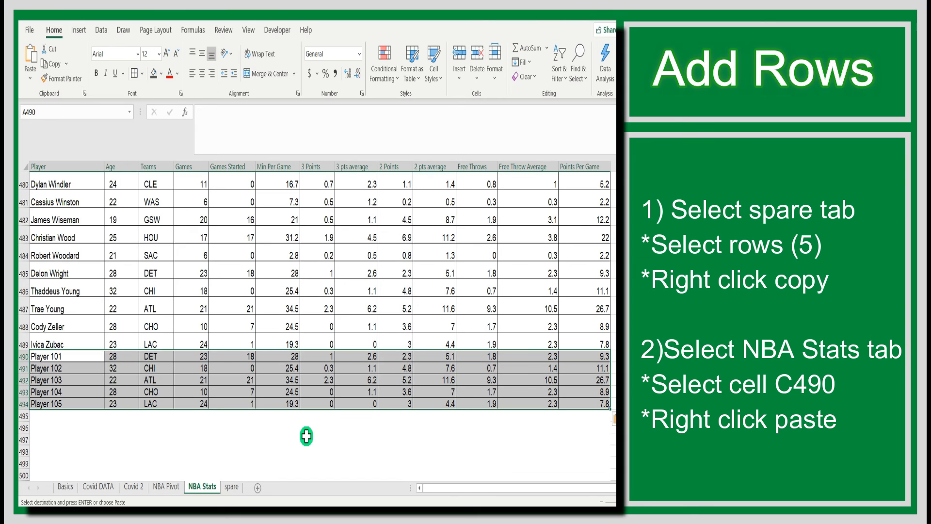
Step: Refresh the PivotTable on the NBA Pivot sheet so Count of Teams rises from 488 to 493
scroll(284, 429, up, 1)
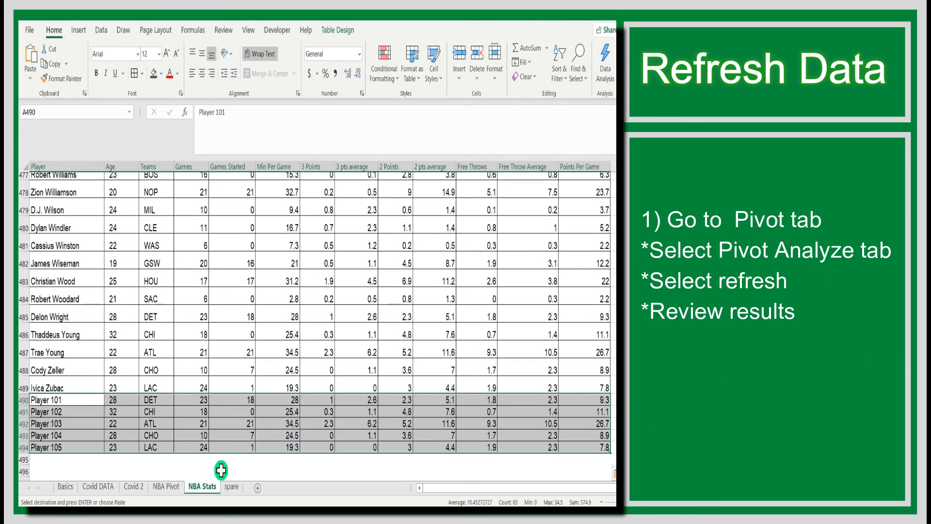
scroll(222, 470, up, 1)
click(168, 487)
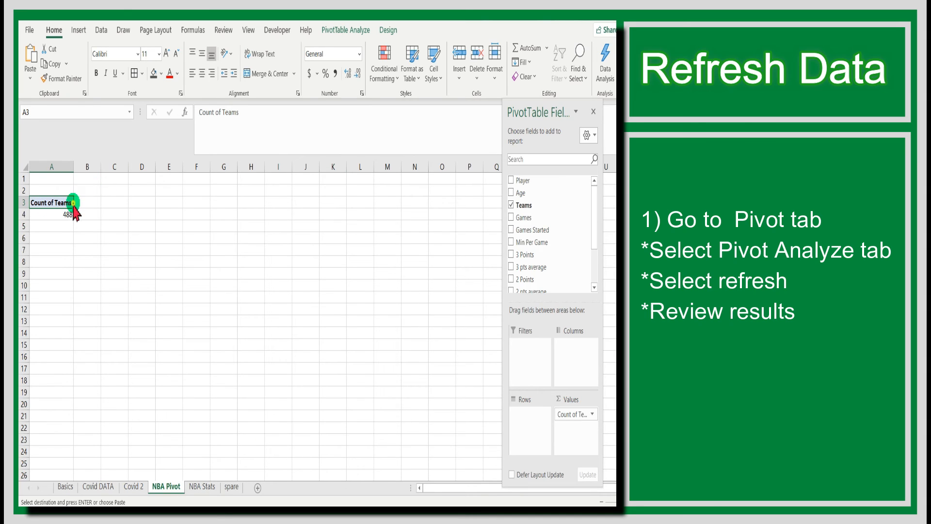
click(344, 32)
click(305, 55)
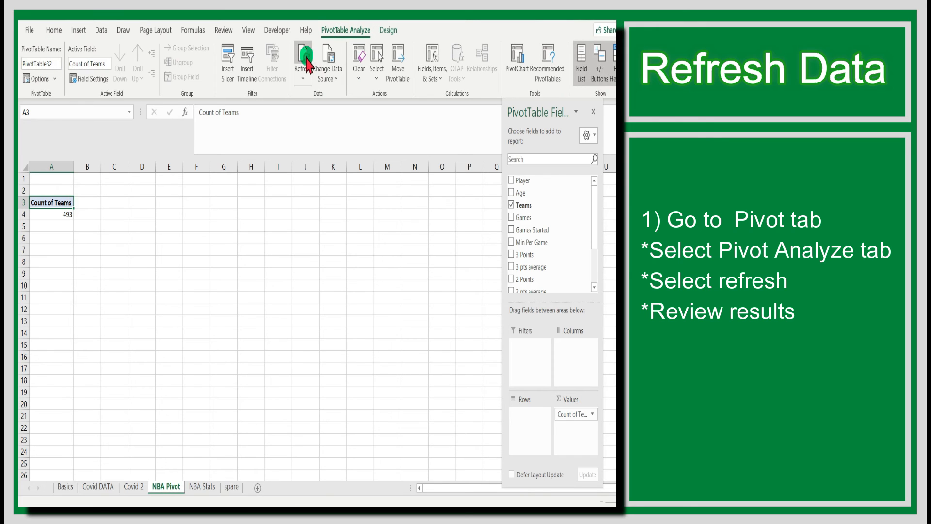